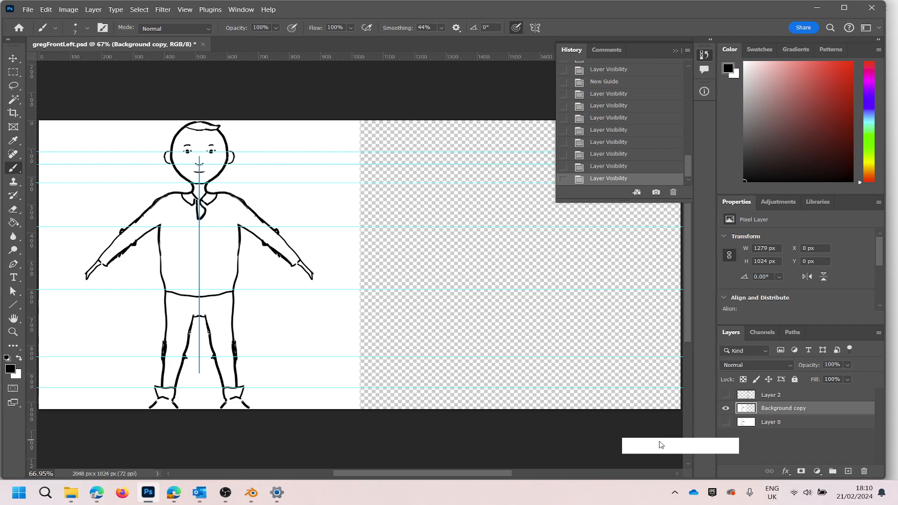
# - Test the brush's mirrored symmetry with a small loop on the shirt's chest, undo it, and view the symmetry options
pyautogui.press('b')
pyautogui.moveTo(171, 214)
pyautogui.mouseDown()
pyautogui.moveTo(180, 213)
pyautogui.moveTo(170, 215)
pyautogui.mouseUp()
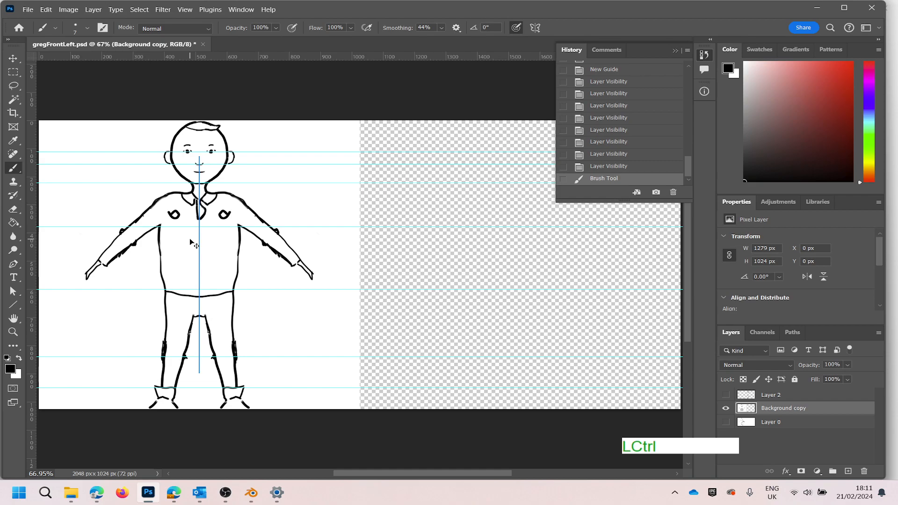
pyautogui.hotkey('ctrl', 'z')
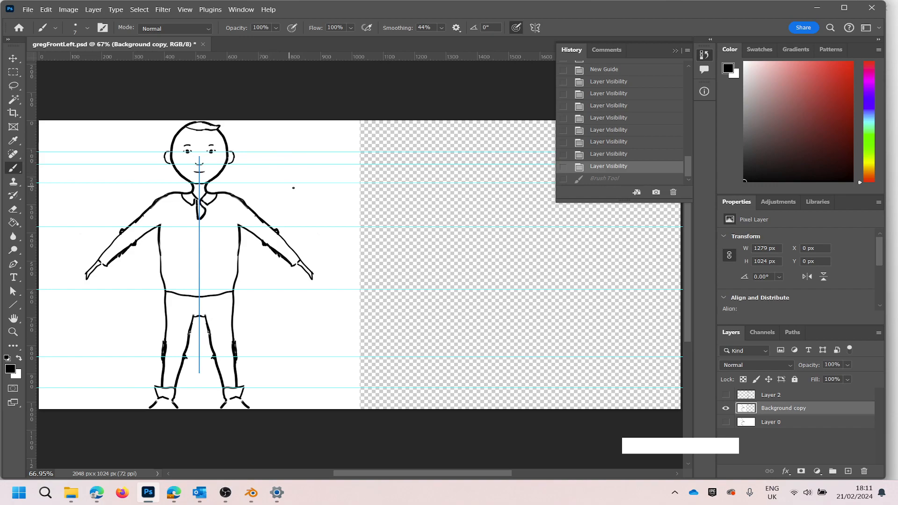
pyautogui.click(534, 28)
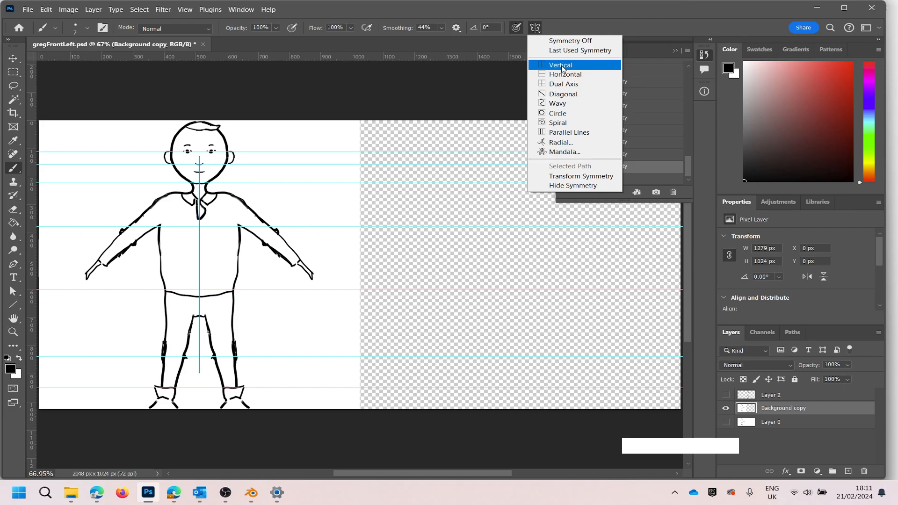
pyautogui.click(567, 12)
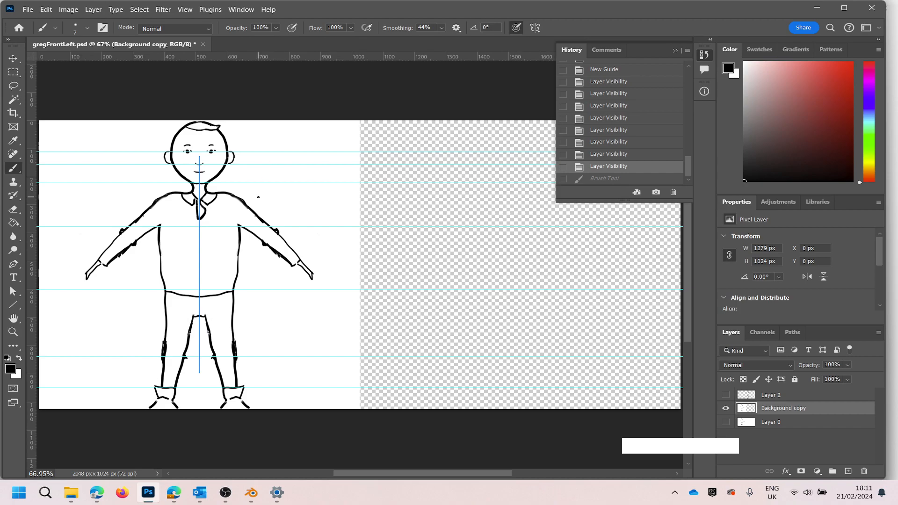
# - Place a vertical guide at about 1200 px across the empty half of the canvas
pyautogui.click(186, 7)
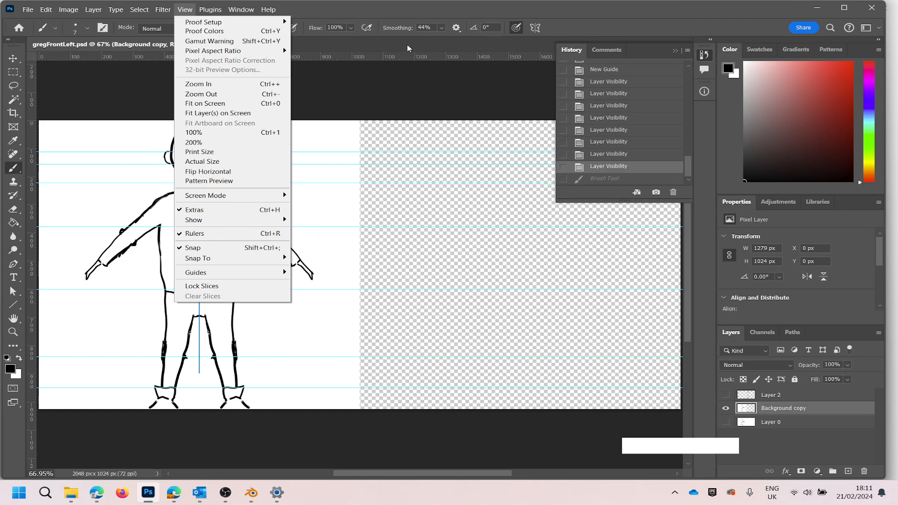
pyautogui.click(367, 92)
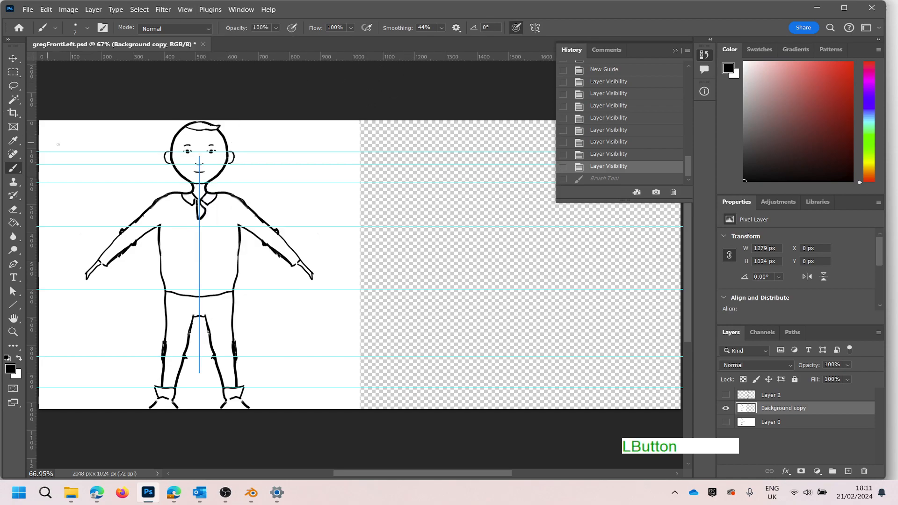
pyautogui.moveTo(29, 86); pyautogui.dragTo(414, 113)
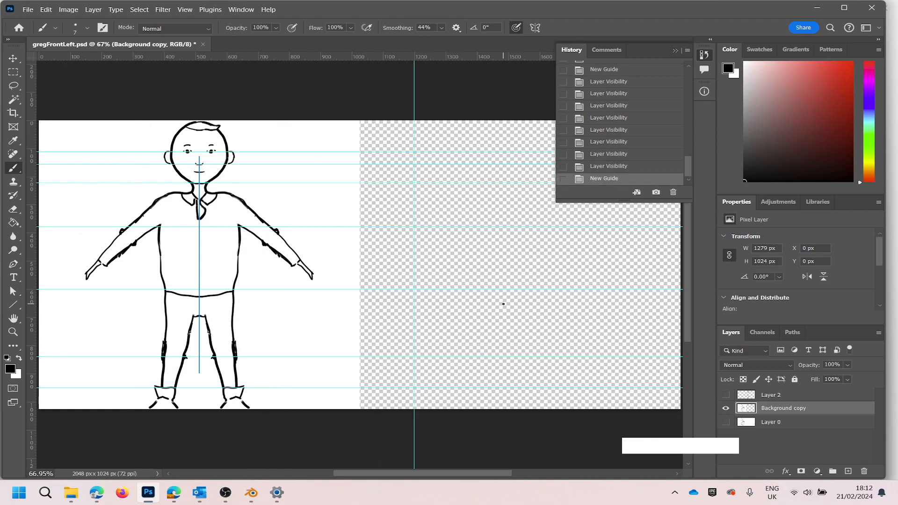
# - Try to move the new vertical guide above the canvas, and undo the last two accidental brush strokes
pyautogui.click(413, 100)
pyautogui.moveTo(382, 101)
pyautogui.mouseDown()
pyautogui.moveTo(415, 101)
pyautogui.moveTo(379, 91)
pyautogui.mouseUp()
pyautogui.click(413, 100)
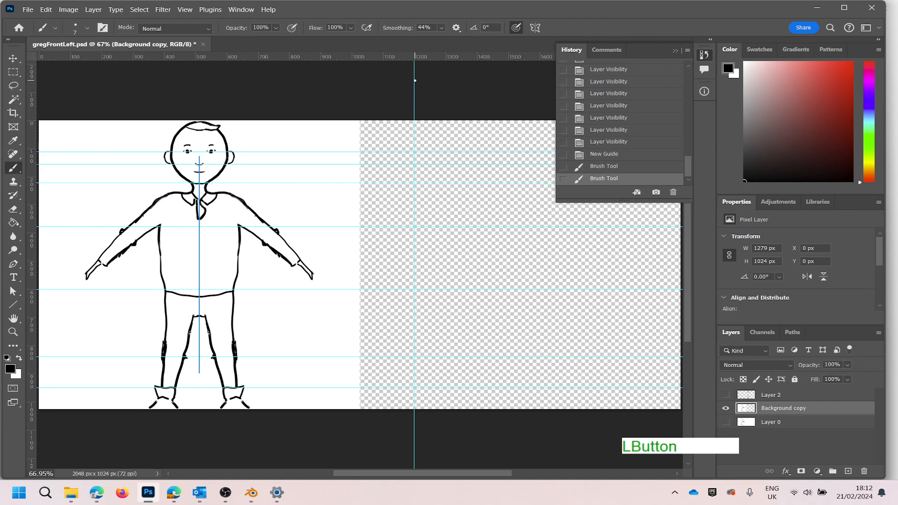
pyautogui.click(382, 80)
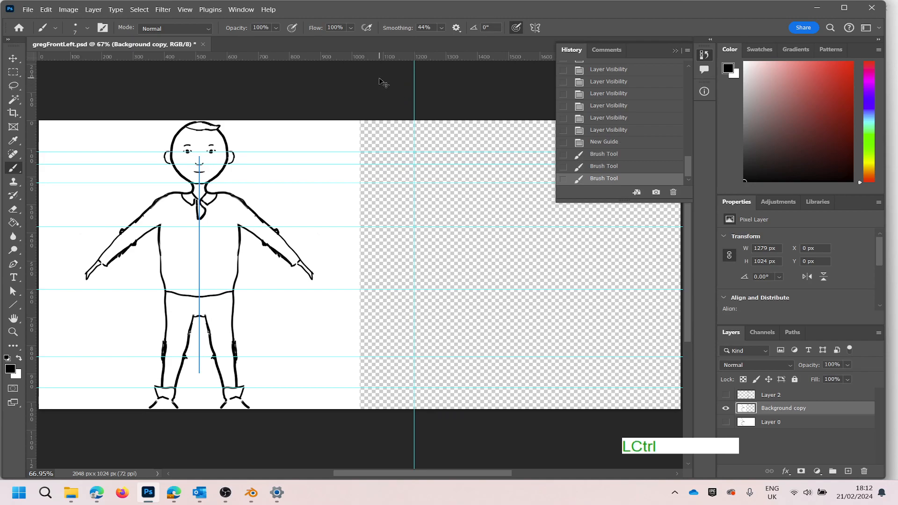
pyautogui.hotkey('ctrl', 'z')
pyautogui.hotkey('ctrl', 'z')
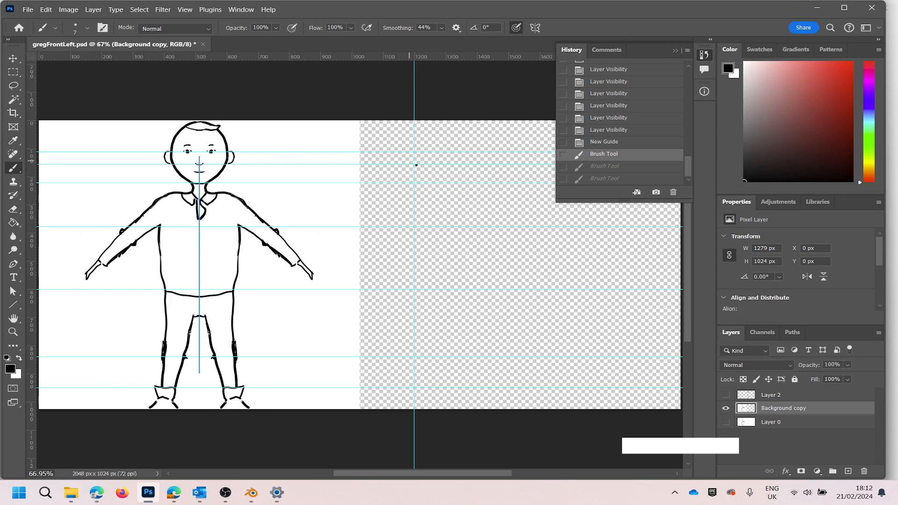
# - Make Layer 2 with the side-view drawing and the white Layer 0 visible
pyautogui.click(726, 396)
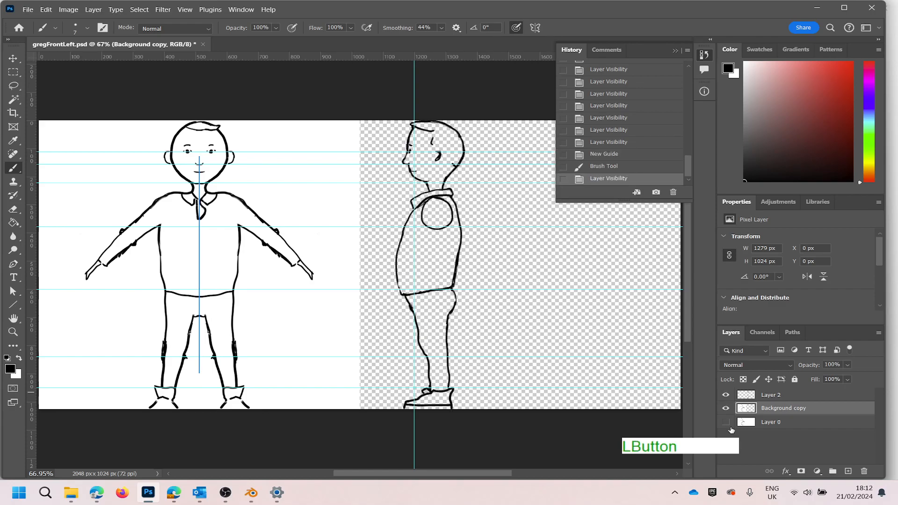
pyautogui.click(725, 422)
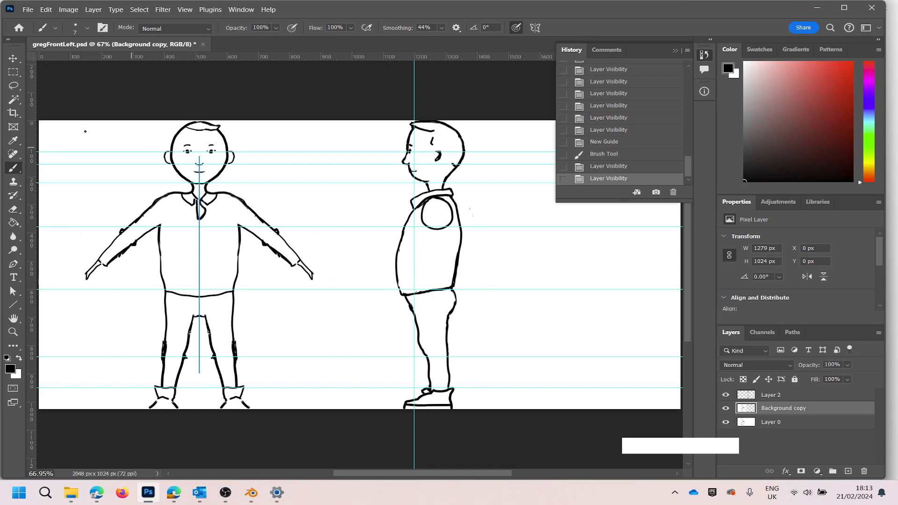
# - Try framing the front-view figure with a 1:1 square crop, and cancel the crop
pyautogui.click(13, 114)
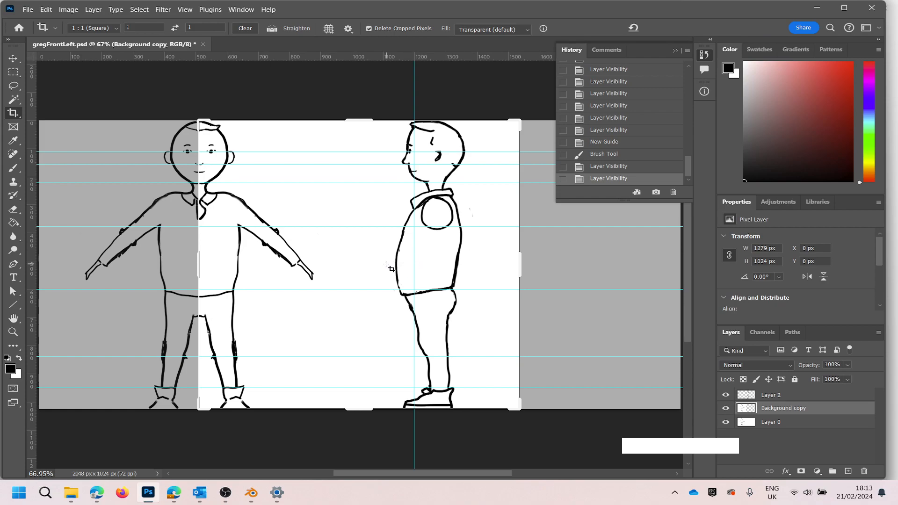
pyautogui.moveTo(380, 256); pyautogui.dragTo(360, 263)
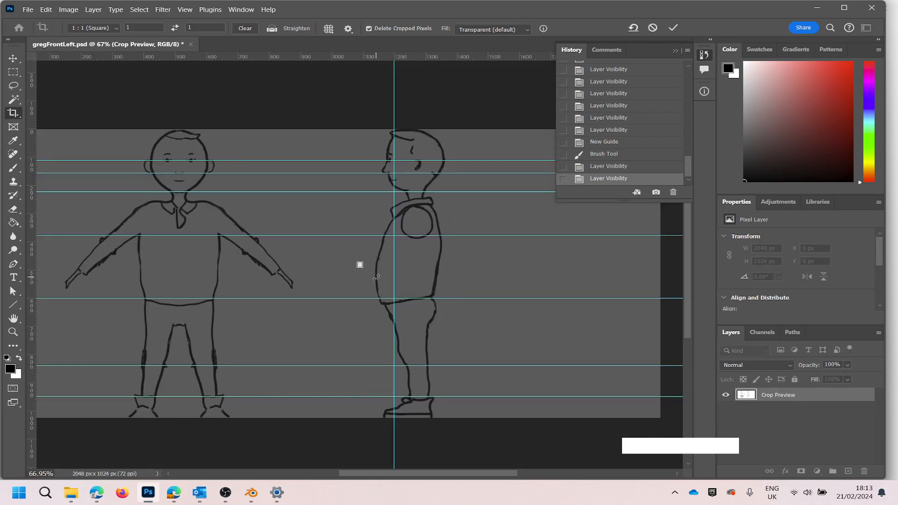
pyautogui.hotkey('ctrl', 'z')
pyautogui.moveTo(366, 257); pyautogui.dragTo(492, 260)
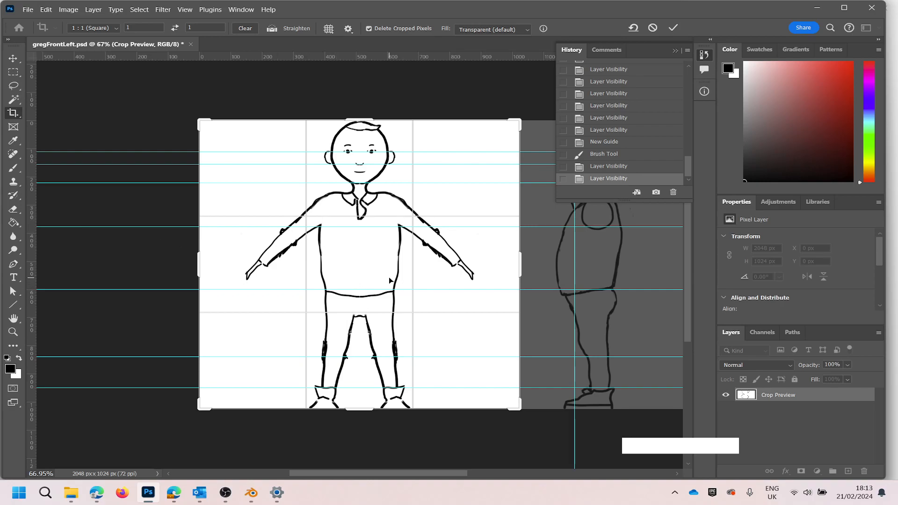
pyautogui.moveTo(385, 276); pyautogui.dragTo(294, 248)
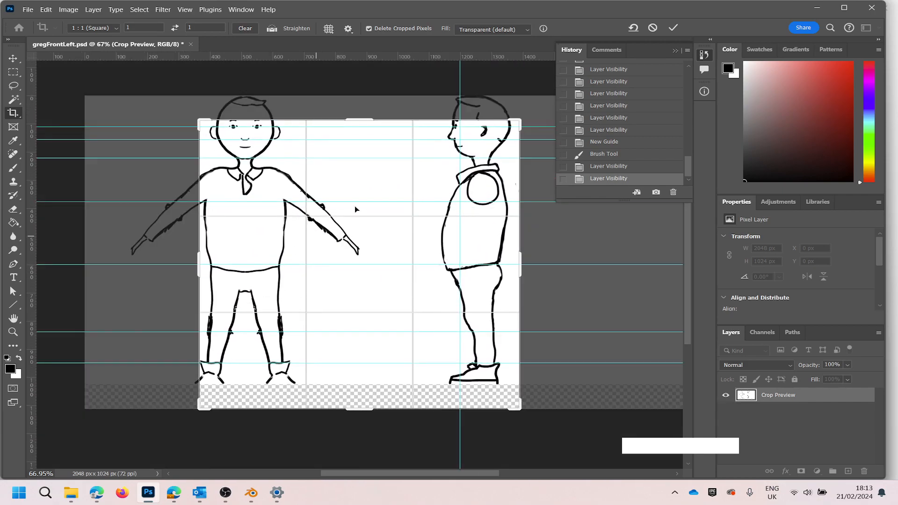
pyautogui.click(653, 28)
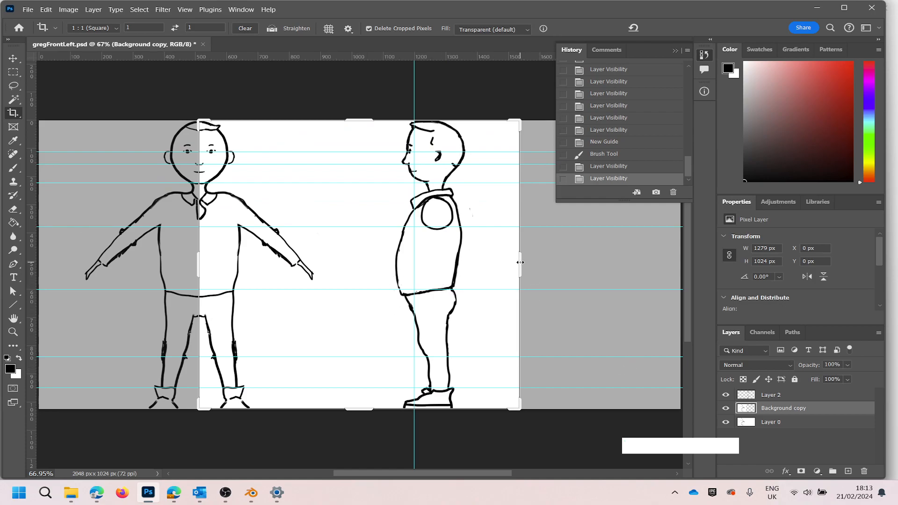
# - Frame the side-view half of the canvas with the 1:1 square crop, resizing and repositioning the crop area
pyautogui.moveTo(520, 263); pyautogui.dragTo(537, 261)
pyautogui.moveTo(185, 421); pyautogui.dragTo(201, 428)
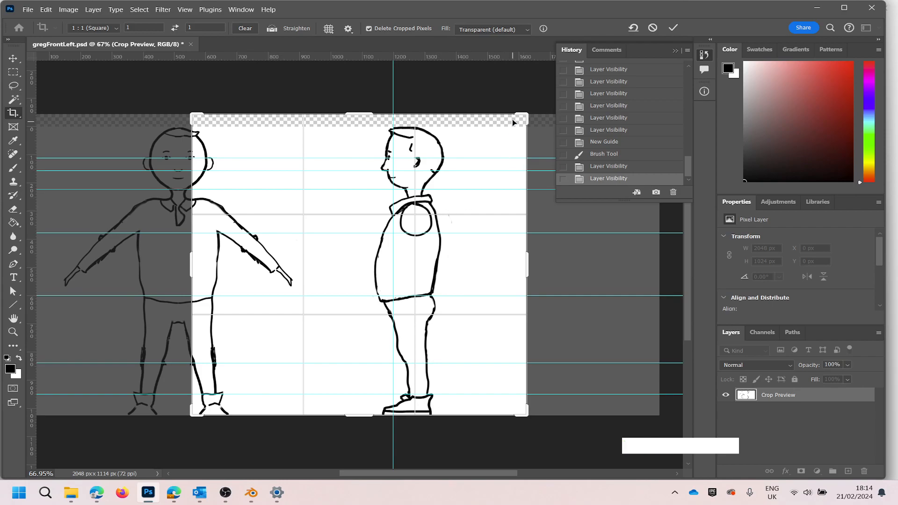
pyautogui.moveTo(524, 116); pyautogui.dragTo(518, 159)
pyautogui.moveTo(361, 262); pyautogui.dragTo(243, 256)
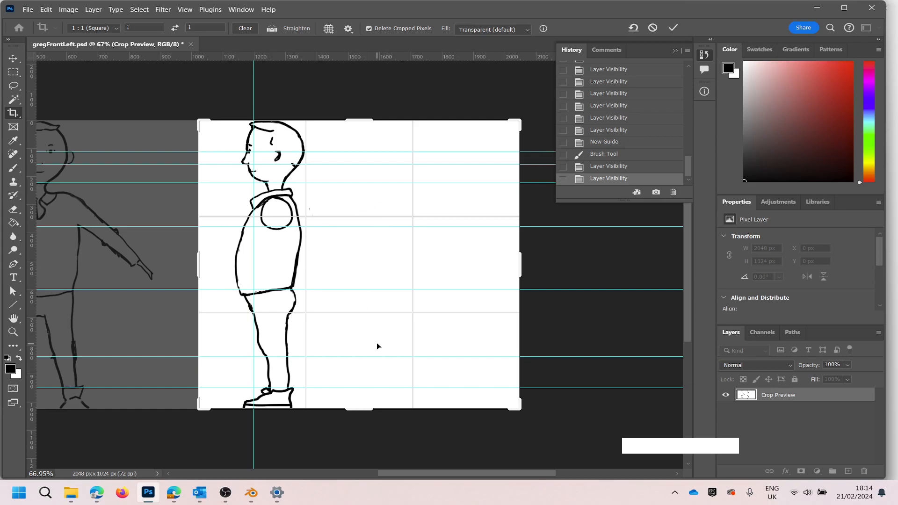
# - Switch to Blender and view the low-poly model at an angle together with its front and side reference planes
pyautogui.click(251, 495)
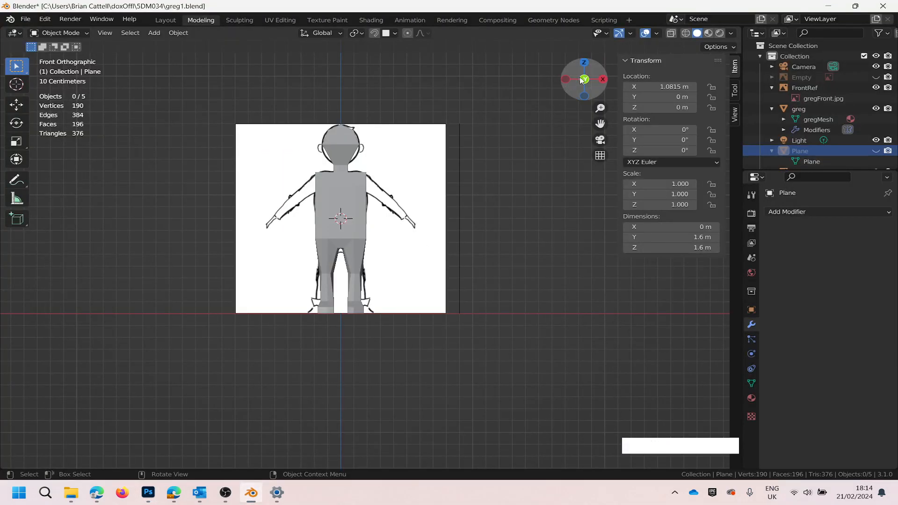
pyautogui.moveTo(582, 81); pyautogui.dragTo(634, 87)
pyautogui.scroll(-10, 342, 189)
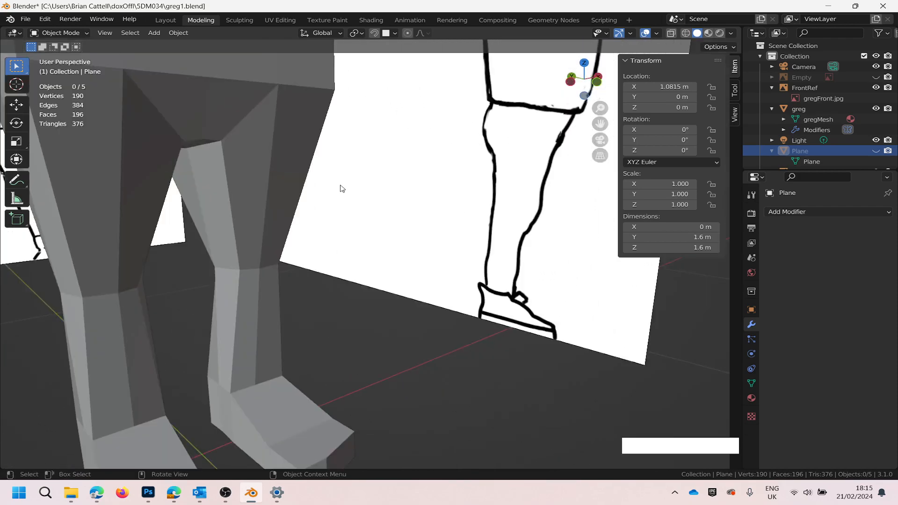
pyautogui.scroll(2, 346, 183)
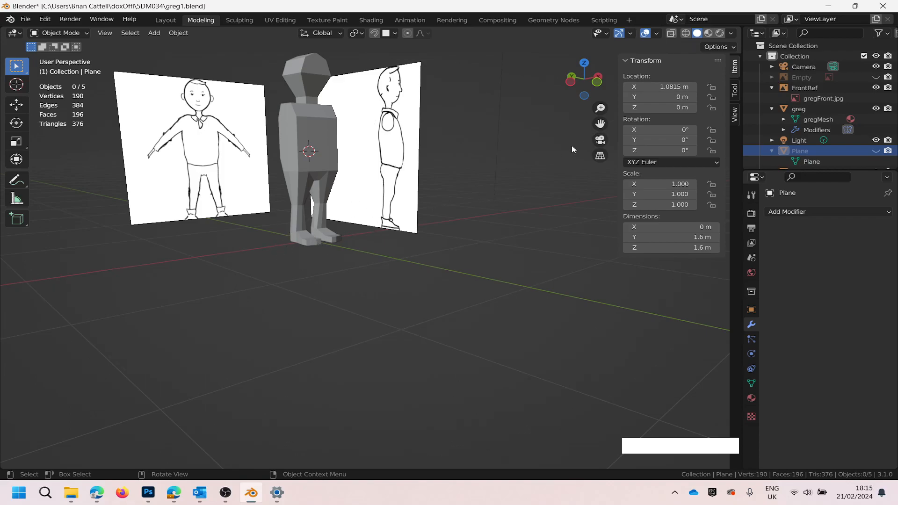
# - Set the viewport to front orthographic and compare the model with the front reference drawing
pyautogui.moveTo(597, 85); pyautogui.dragTo(653, 172)
pyautogui.click(602, 161)
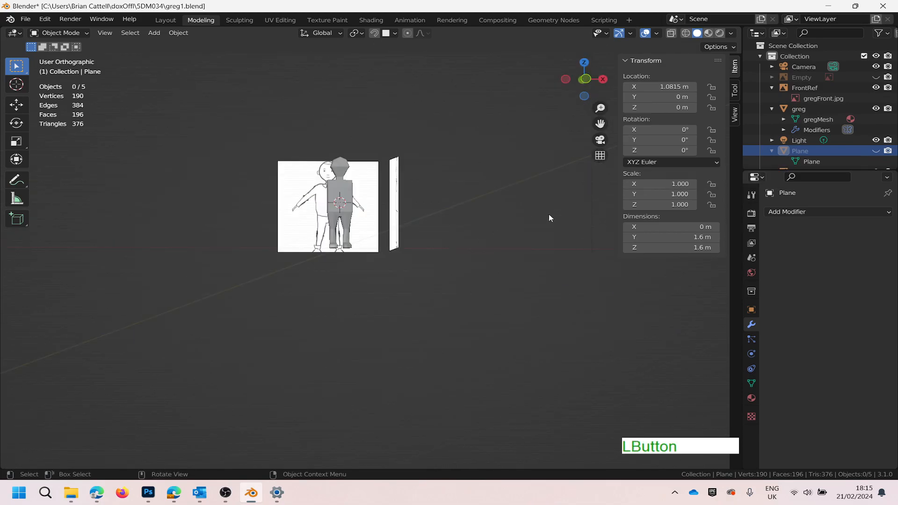
pyautogui.click(586, 80)
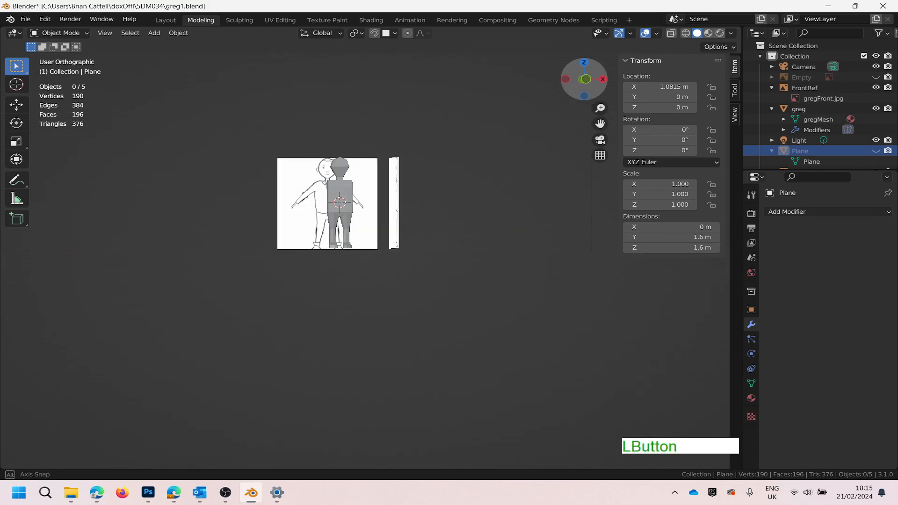
pyautogui.moveTo(585, 81)
pyautogui.mouseDown()
pyautogui.moveTo(579, 88)
pyautogui.moveTo(584, 81)
pyautogui.mouseUp()
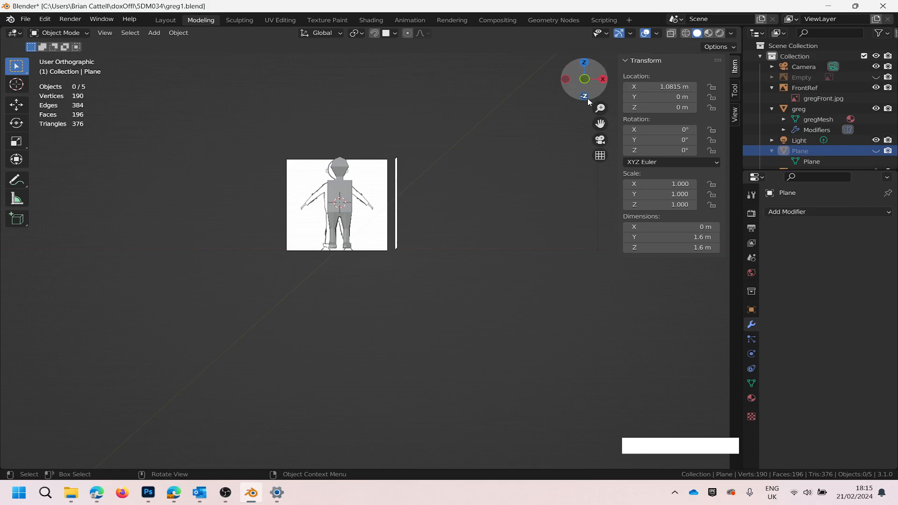
pyautogui.click(584, 80)
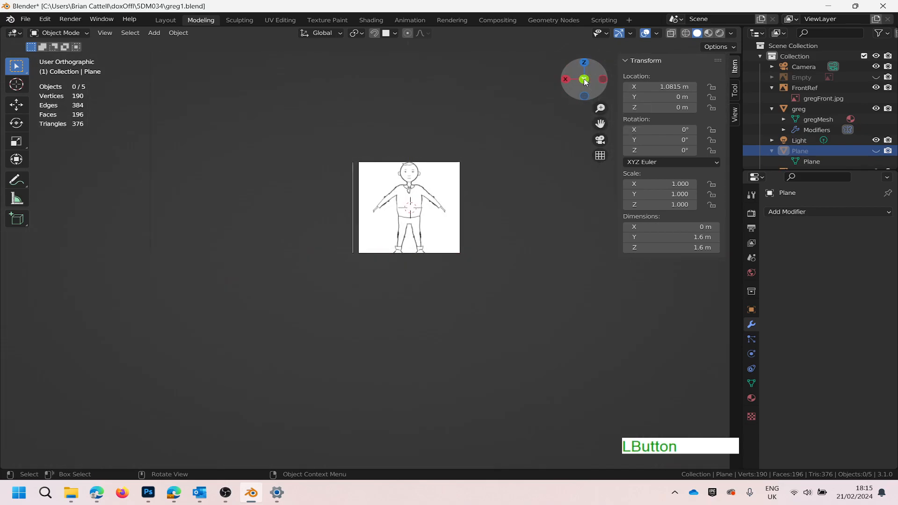
pyautogui.click(584, 79)
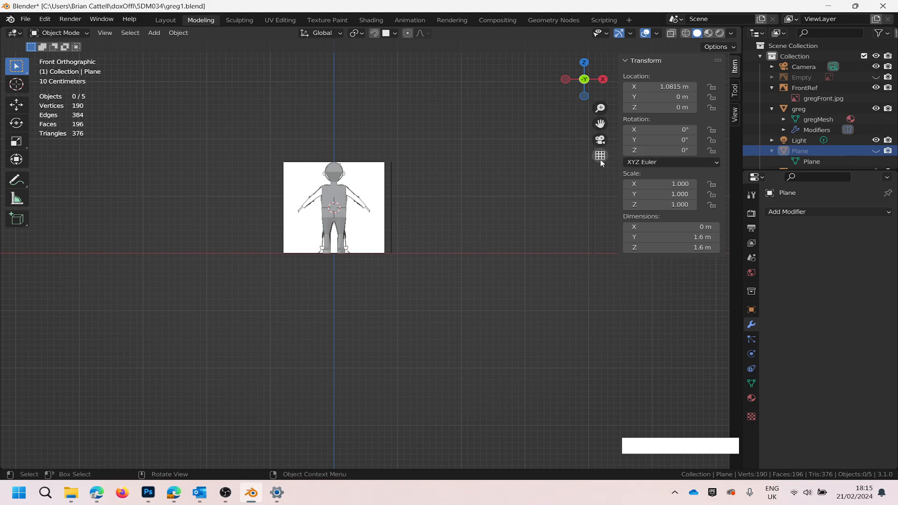
pyautogui.scroll(4, 327, 207)
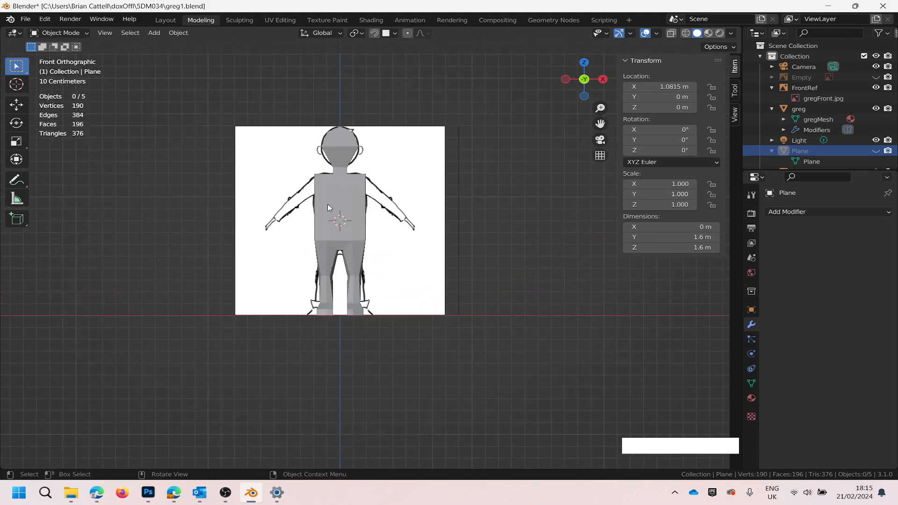
pyautogui.scroll(3, 327, 207)
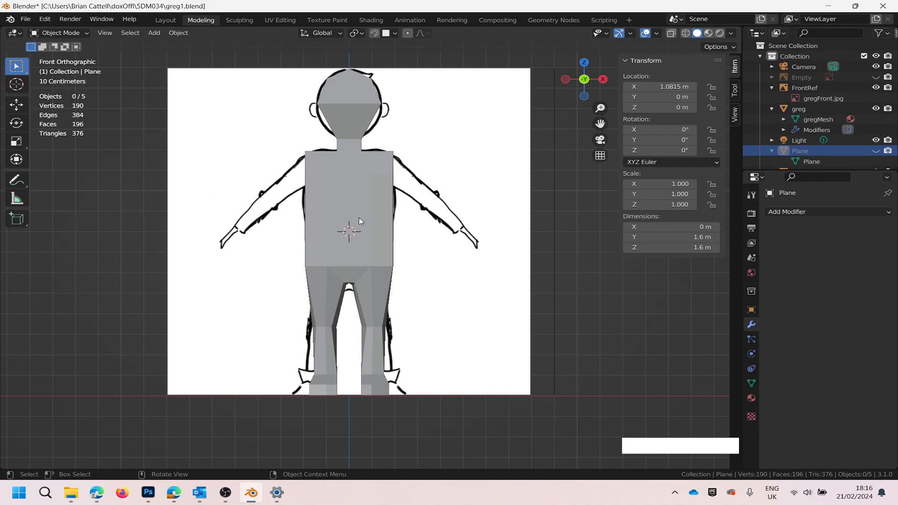
# - Set an angled orthographic view and examine the model's alignment with the front and side reference planes from several directions
pyautogui.moveTo(592, 89); pyautogui.dragTo(536, 141)
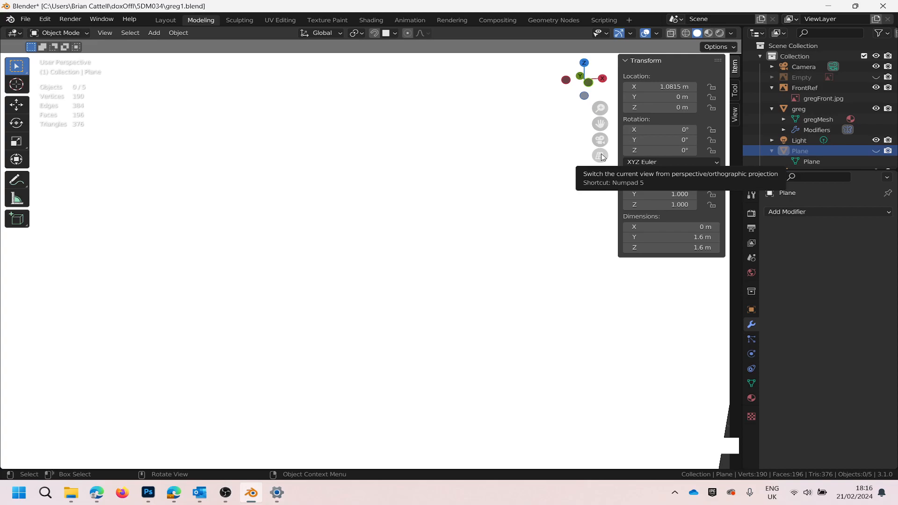
pyautogui.click(601, 156)
pyautogui.scroll(-5, 398, 184)
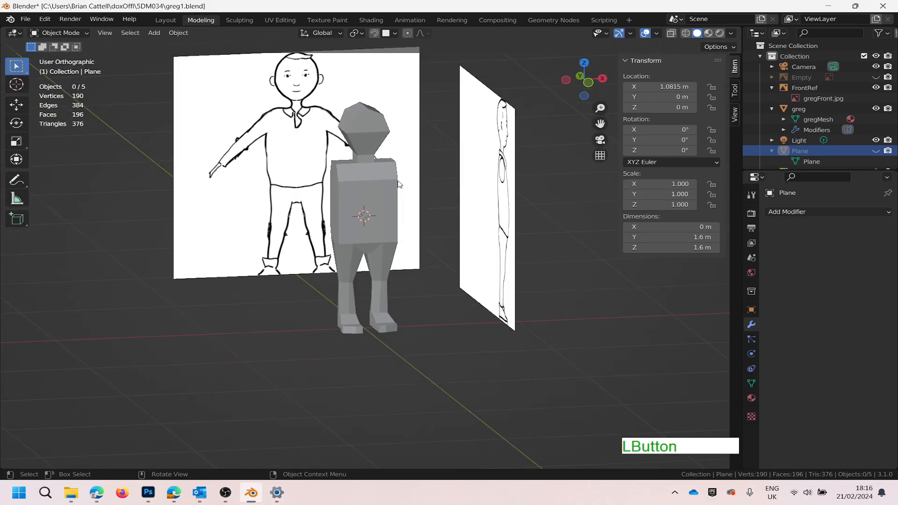
pyautogui.moveTo(402, 220); pyautogui.dragTo(433, 274, button='middle')
pyautogui.moveTo(414, 270); pyautogui.dragTo(343, 237, button='middle')
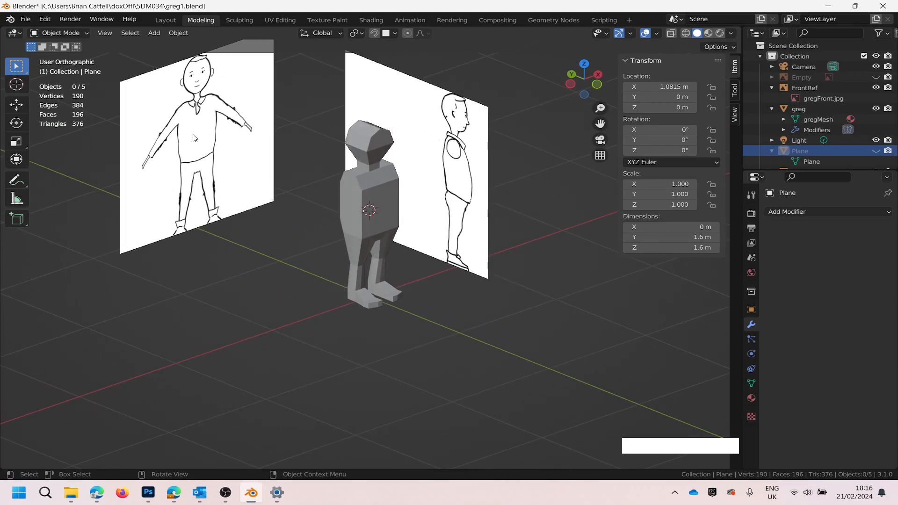
pyautogui.moveTo(275, 248)
pyautogui.mouseDown(button='middle')
pyautogui.moveTo(308, 257)
pyautogui.moveTo(448, 252)
pyautogui.moveTo(492, 266)
pyautogui.moveTo(527, 256)
pyautogui.moveTo(402, 268)
pyautogui.moveTo(293, 259)
pyautogui.moveTo(267, 242)
pyautogui.moveTo(285, 234)
pyautogui.moveTo(273, 232)
pyautogui.mouseUp(button='middle')
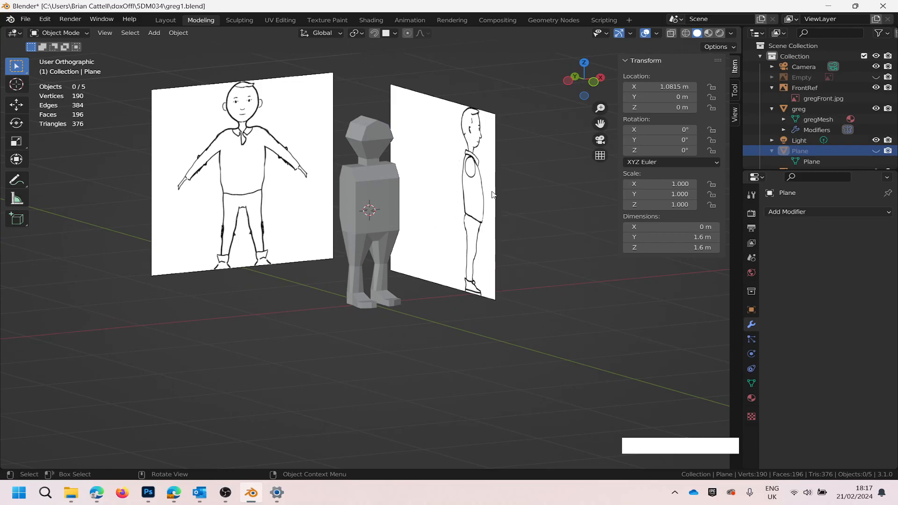
pyautogui.moveTo(438, 290); pyautogui.dragTo(468, 289, button='middle')
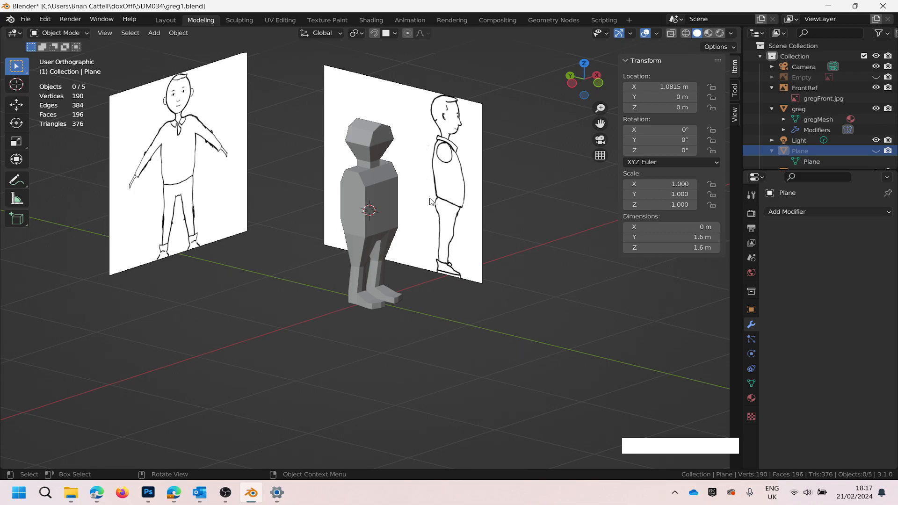
pyautogui.scroll(3, 425, 202)
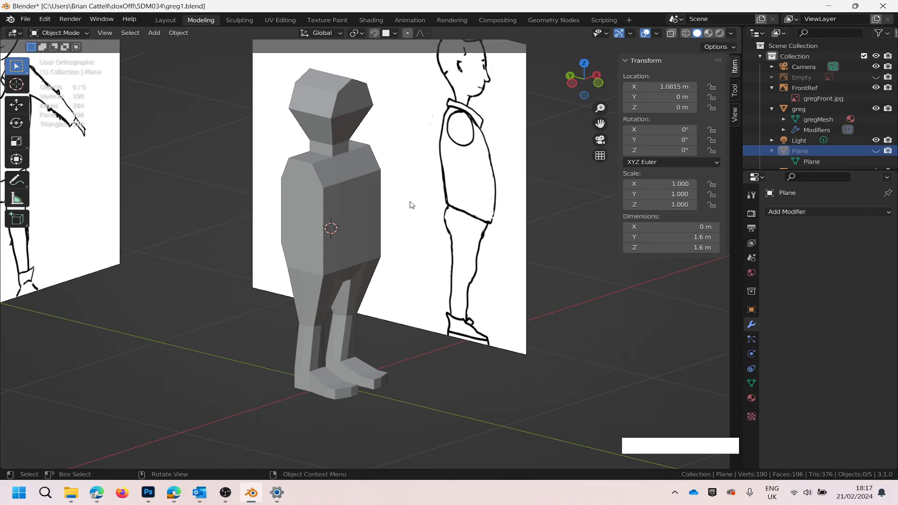
pyautogui.scroll(-2, 400, 201)
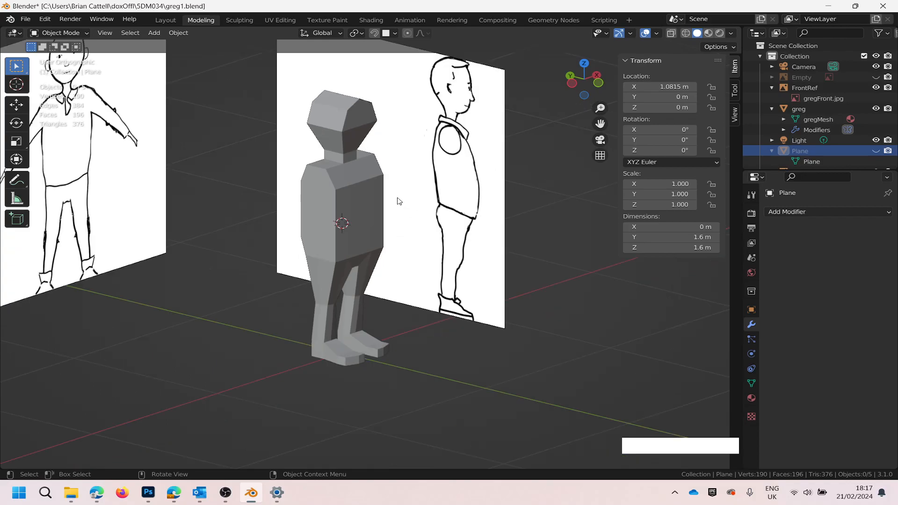
pyautogui.scroll(1, 399, 201)
pyautogui.scroll(-1, 399, 201)
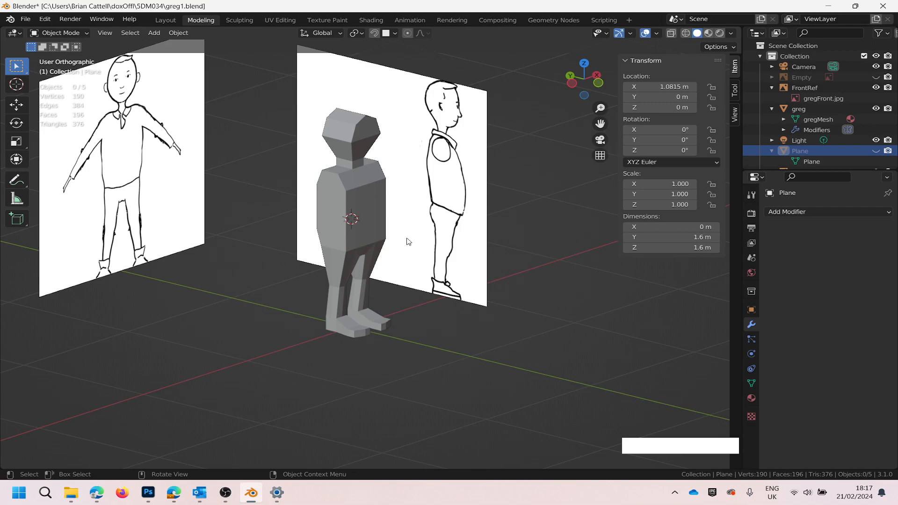
pyautogui.moveTo(536, 199)
pyautogui.mouseDown(button='middle')
pyautogui.moveTo(504, 208)
pyautogui.moveTo(538, 189)
pyautogui.moveTo(531, 196)
pyautogui.mouseUp(button='middle')
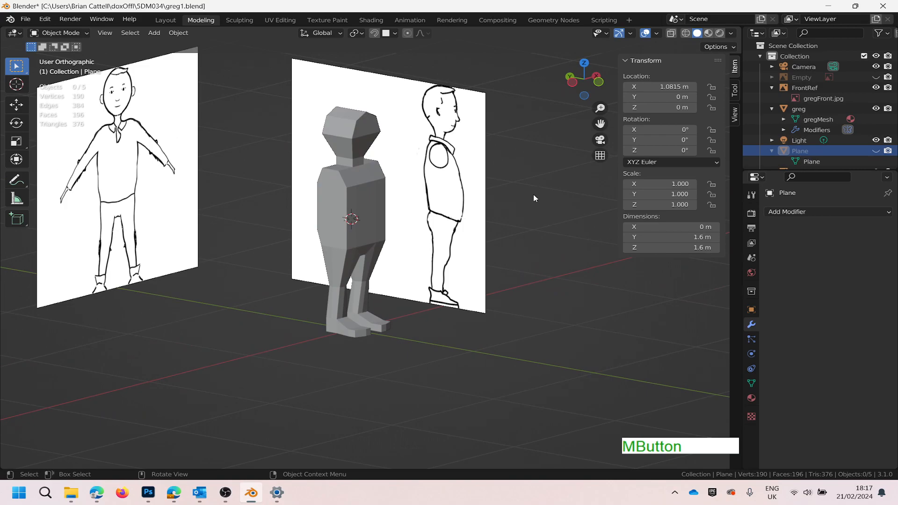